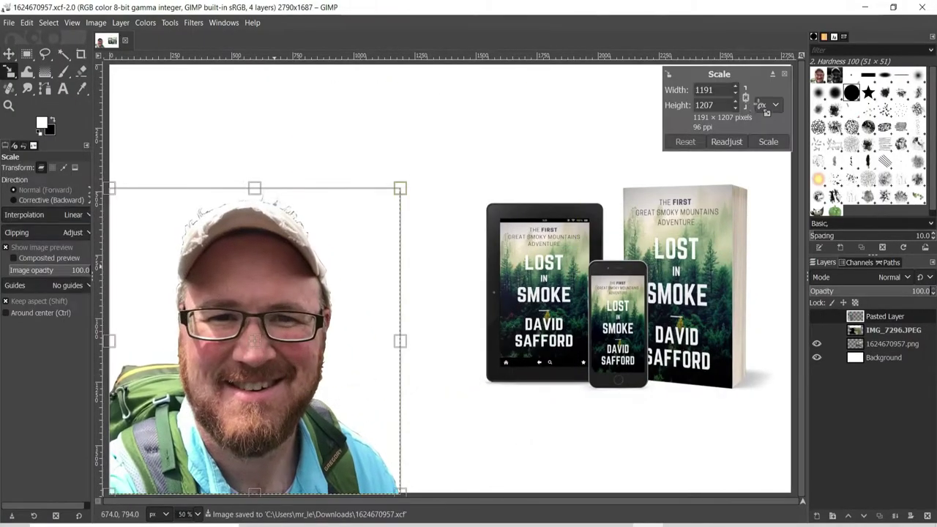
- Enlarge the portrait layer with the Scale tool
mouse_move(400, 188)
left_mouse_down()
mouse_move(488, 151)
mouse_move(315, 73)
left_mouse_up()
key("Return")
left_click(456, 145)
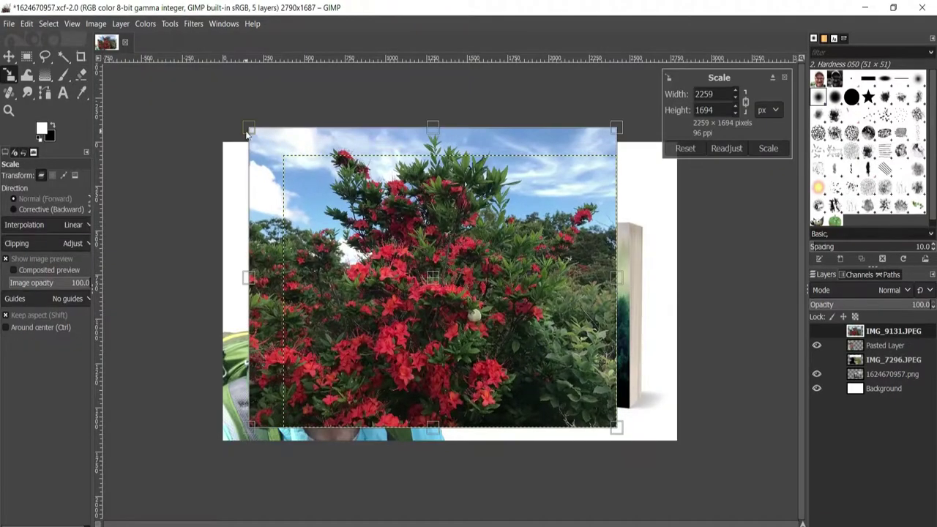
- Stretch the IMG_9131 flower photo to fill the canvas and soften it to brightness 34, contrast -21
left_click_drag(249, 429, 214, 438)
left_click_drag(617, 445, 680, 503)
key("Return")
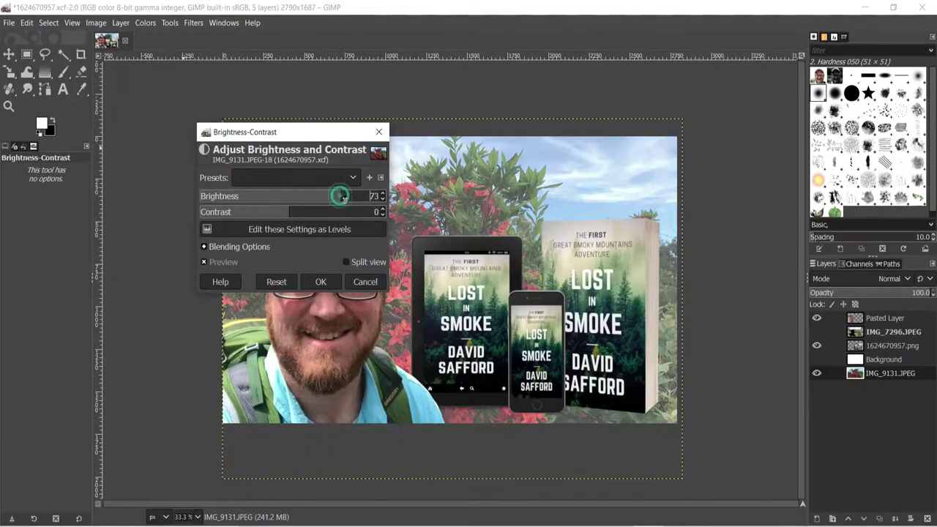
left_click_drag(294, 212, 274, 212)
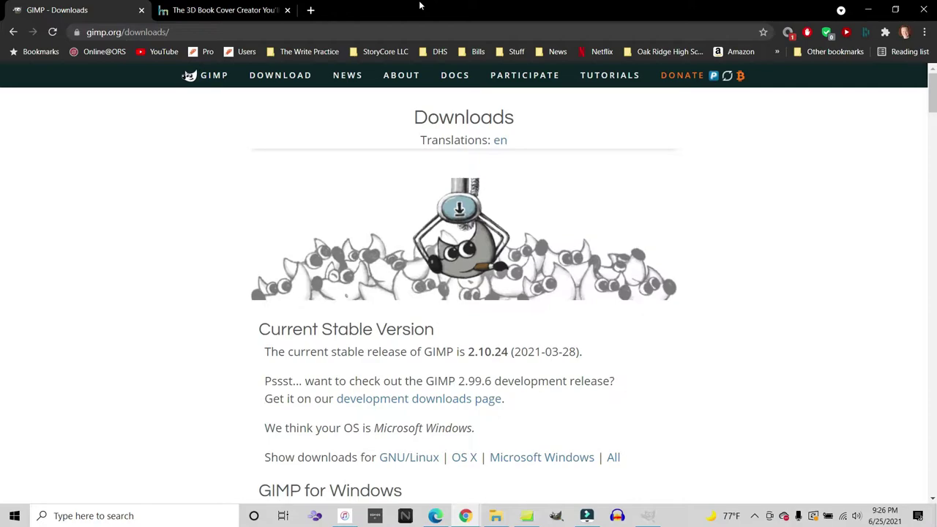
- Switch to 'The 3D Book Cover Creator' tab showing the DIY Book Design mockup maker
left_click(249, 11)
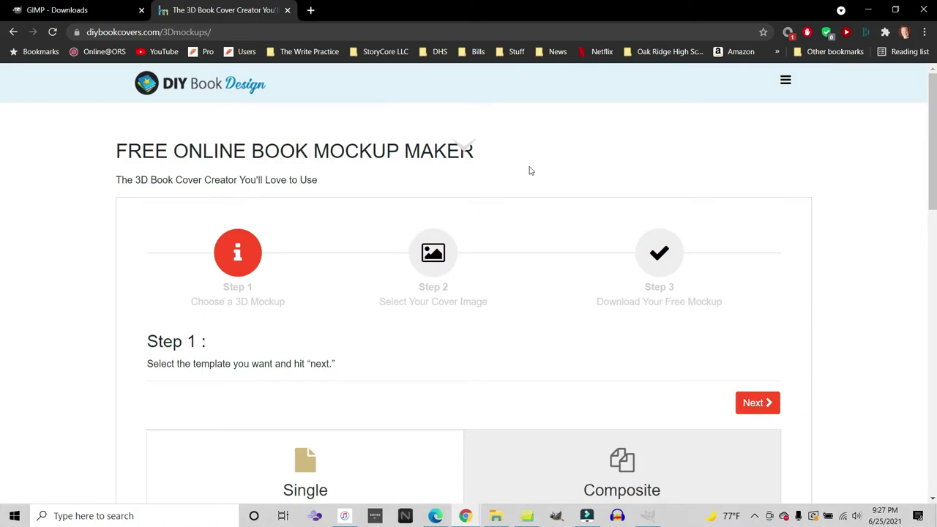
- In the Composite templates, pick the second mockup pairing a tablet, phone and paperback
scroll(522, 179, "down", 3)
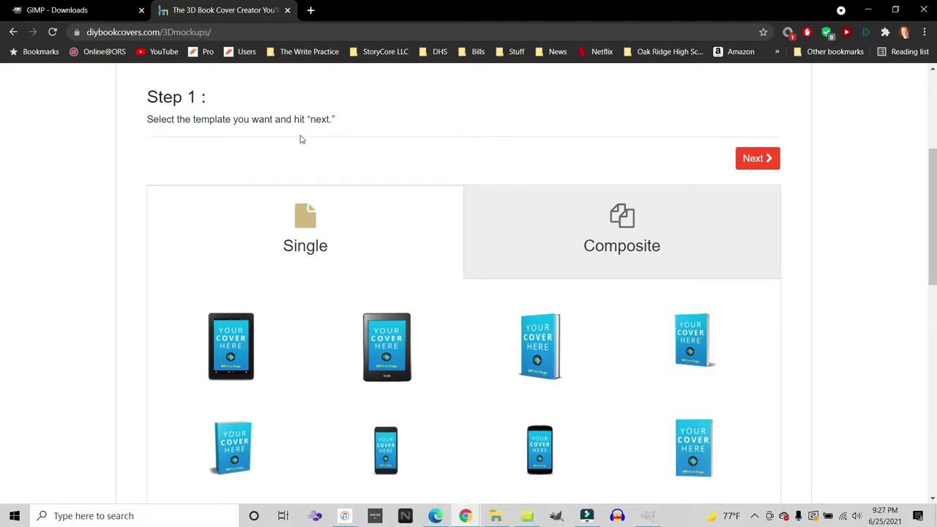
scroll(304, 140, "down", 3)
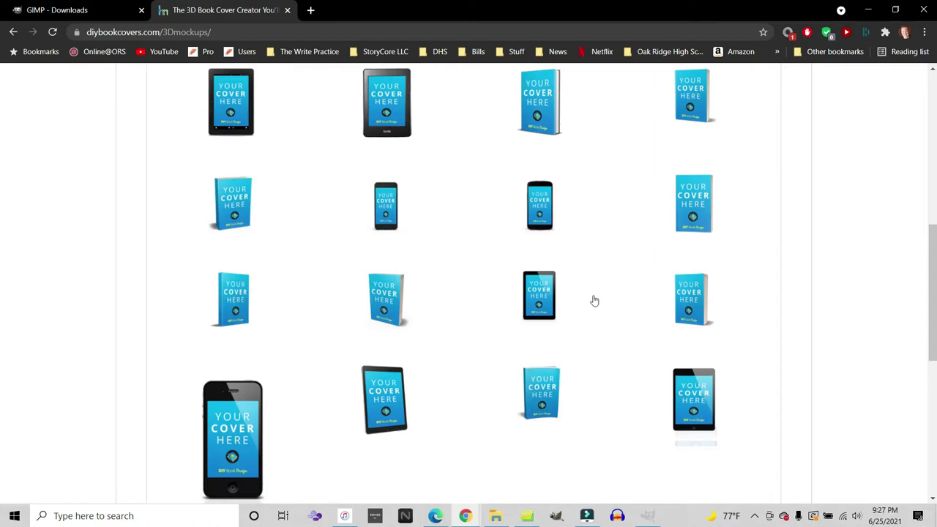
scroll(594, 301, "up", 3)
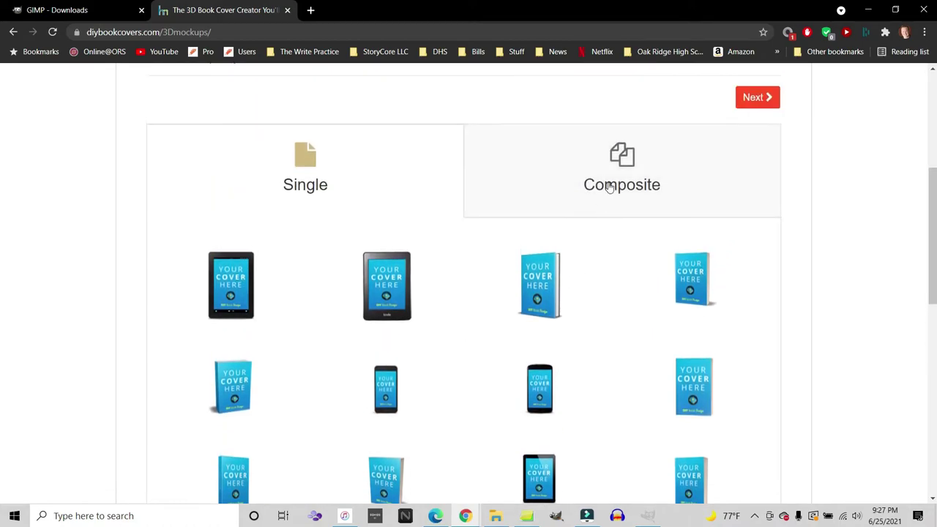
left_click(609, 188)
scroll(629, 213, "up", 2)
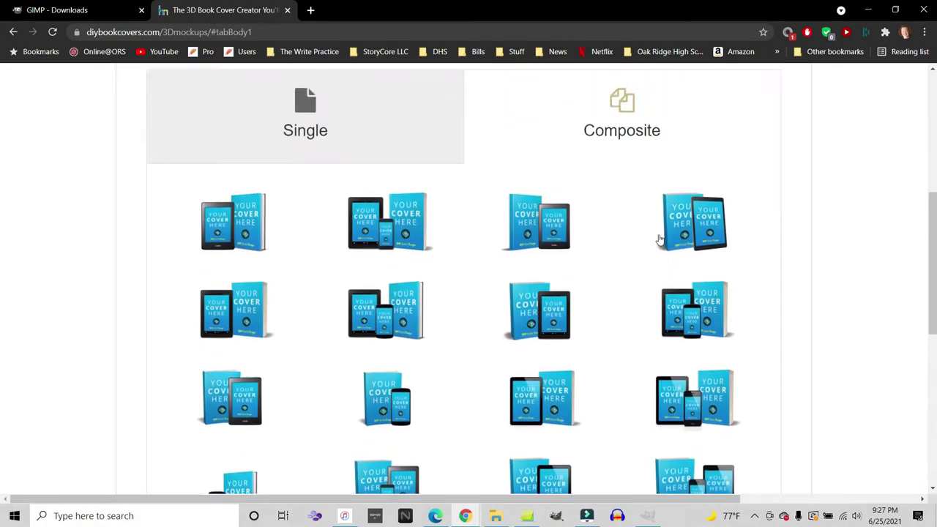
scroll(659, 240, "down", 1)
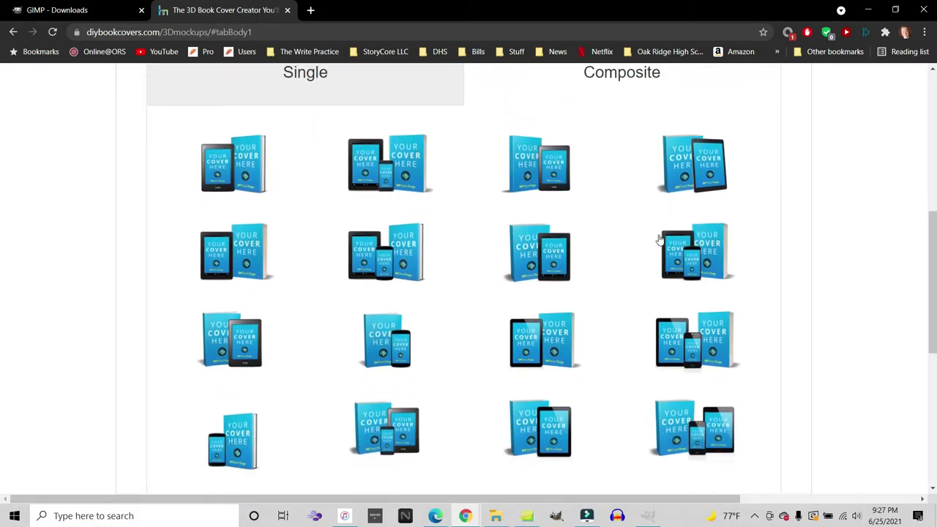
left_click(387, 170)
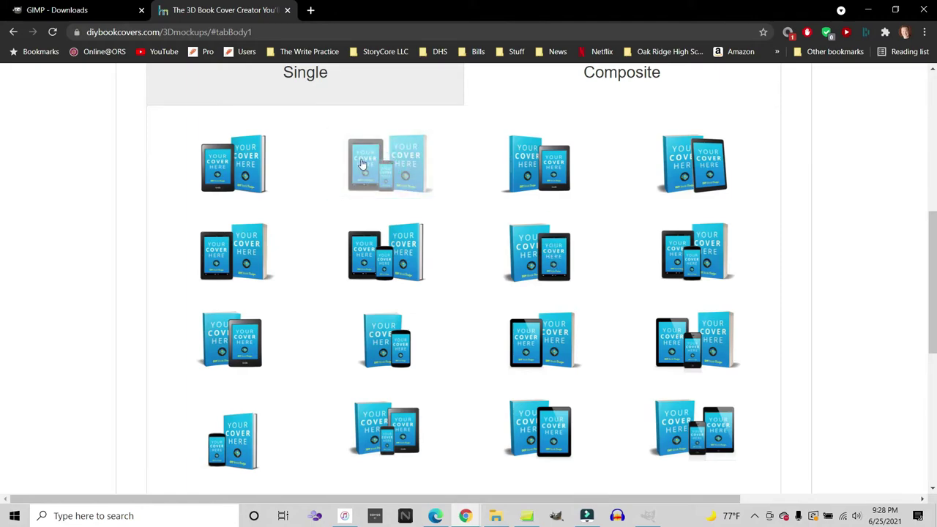
scroll(474, 186, "up", 2)
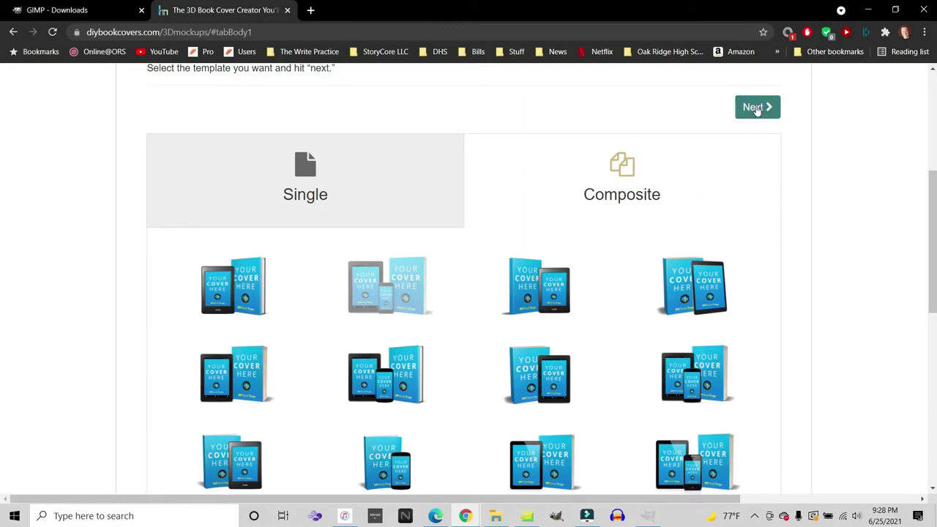
- Continue to Step 2 and upload the second Lost in Smoke cover file
left_click(757, 108)
scroll(714, 251, "up", 2)
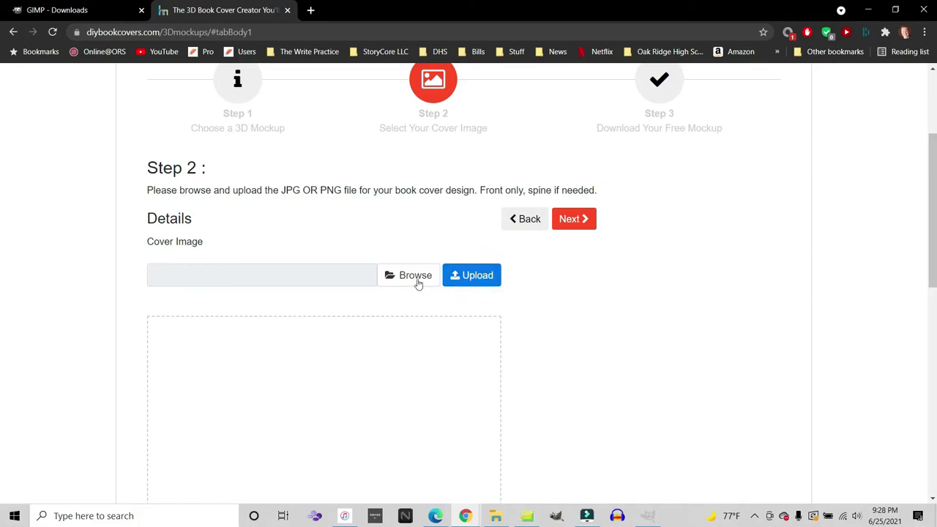
left_click(416, 280)
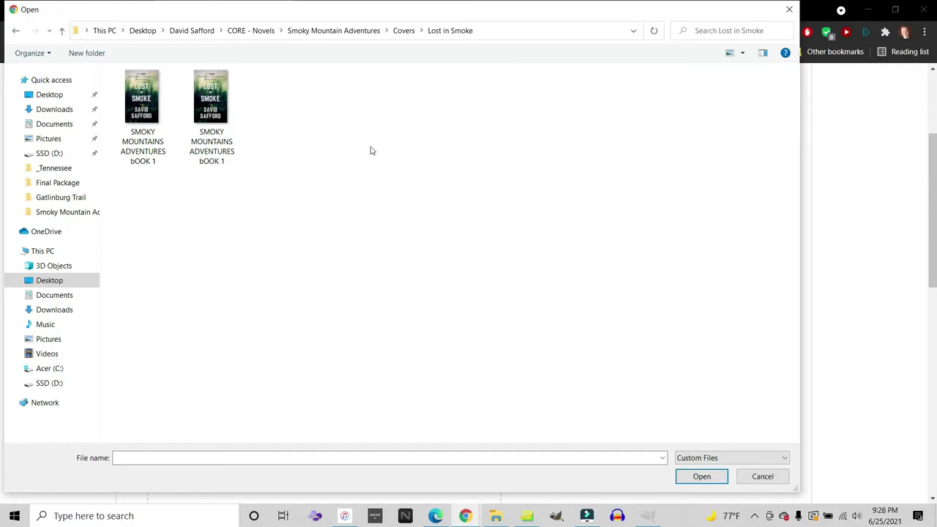
left_click(222, 111)
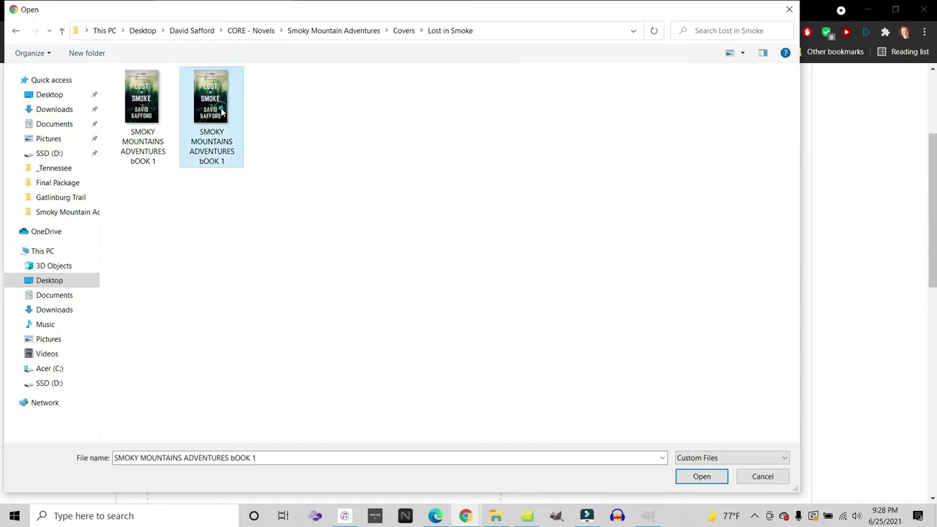
left_click(696, 480)
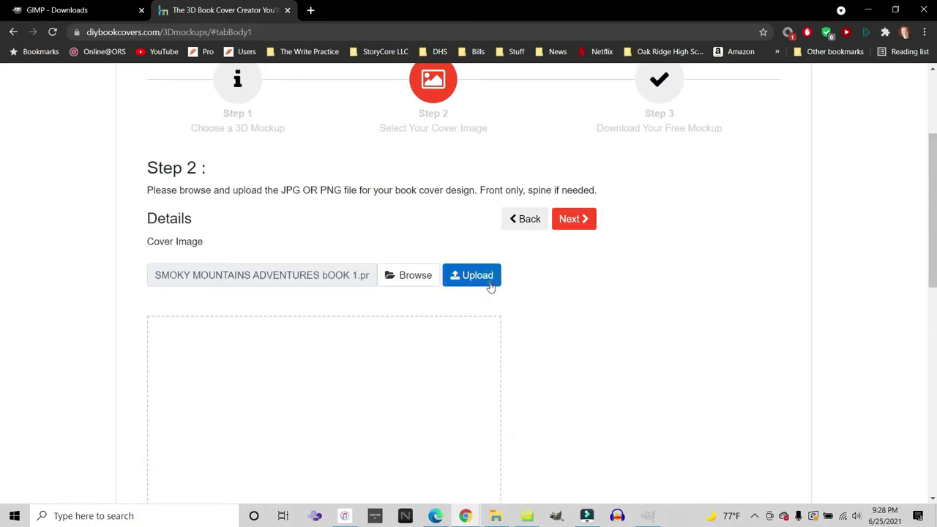
left_click(479, 275)
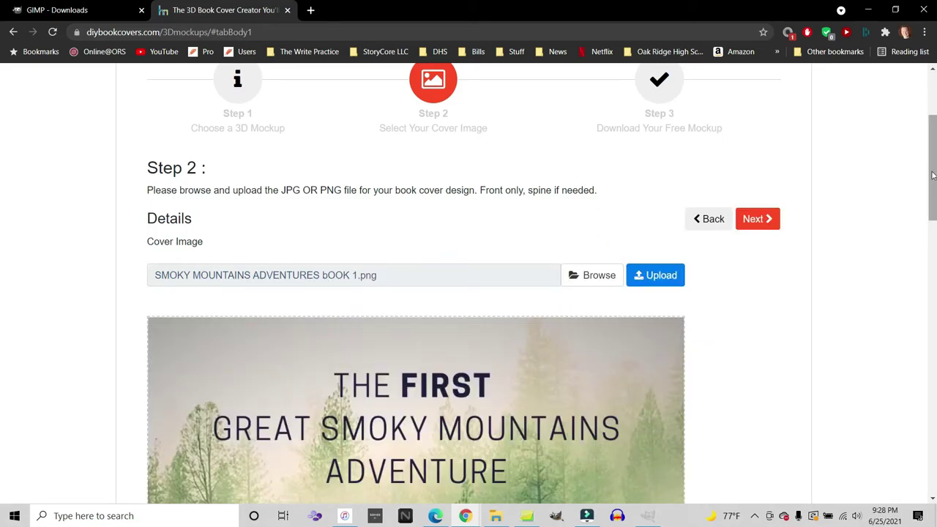
- Scroll through the previewed SMOKY MOUNTAINS ADVENTURES bOOK 1.png cover
scroll(2, 199, "down", 4)
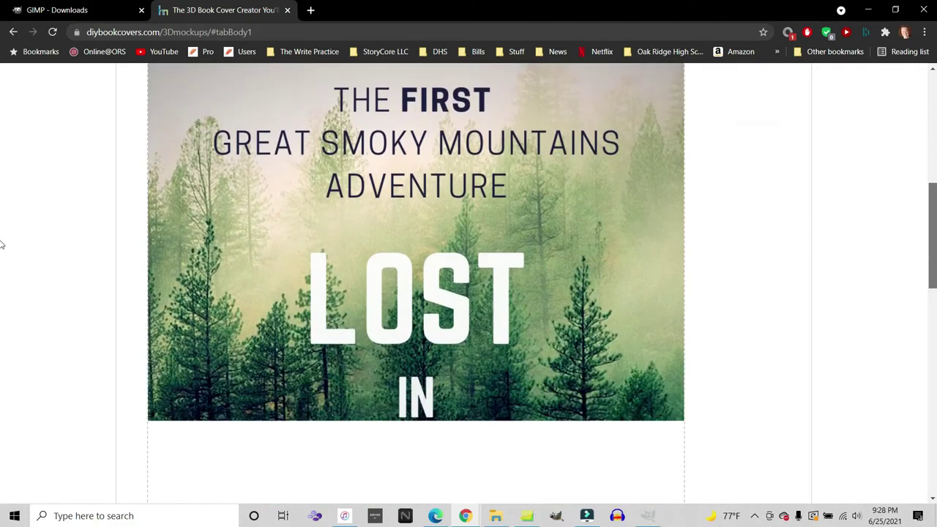
scroll(1, 246, "down", 5)
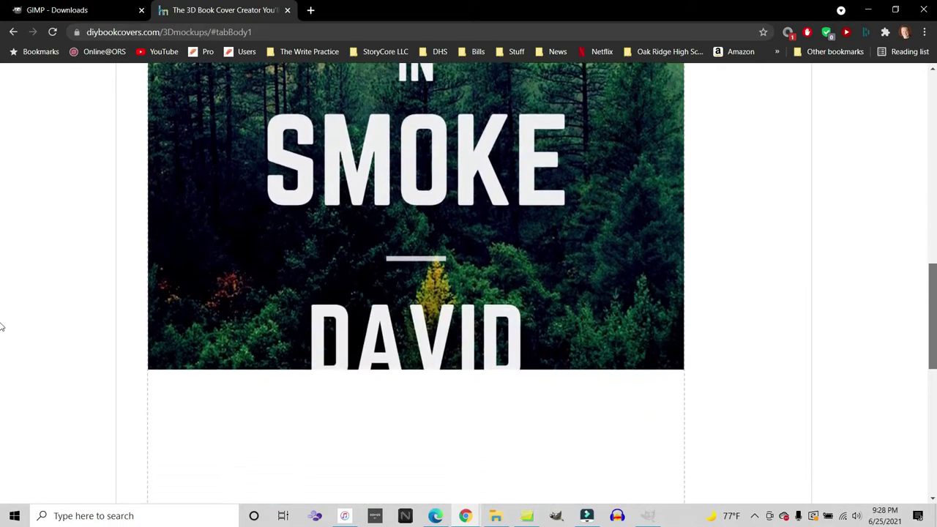
scroll(2, 352, "up", 9)
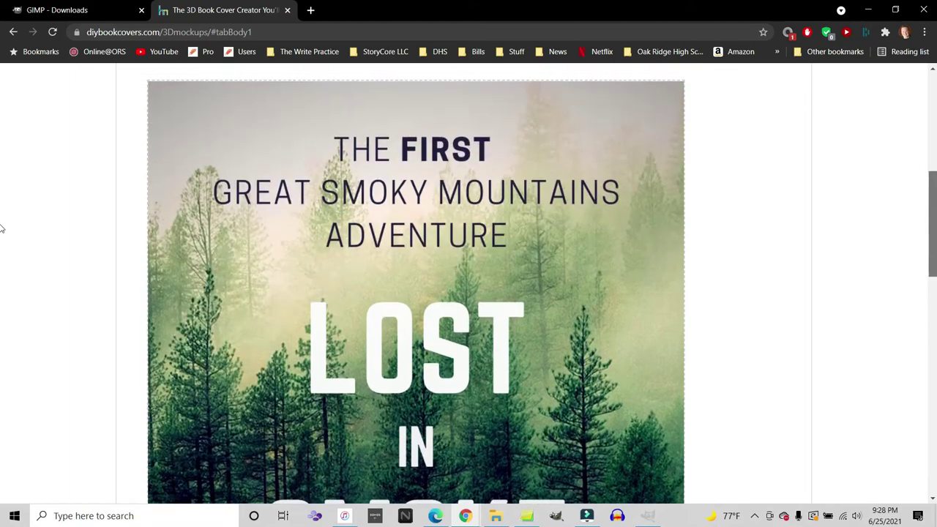
scroll(3, 213, "down", 1)
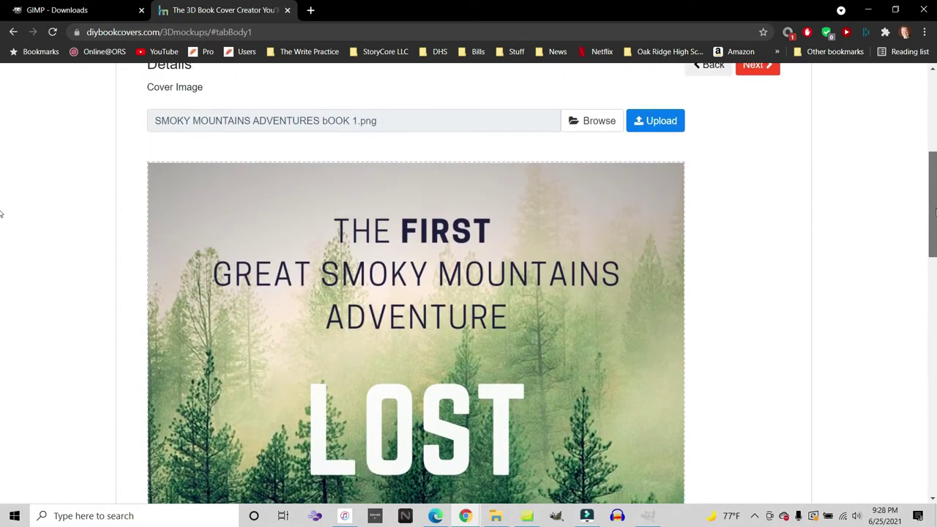
scroll(2, 220, "down", 3)
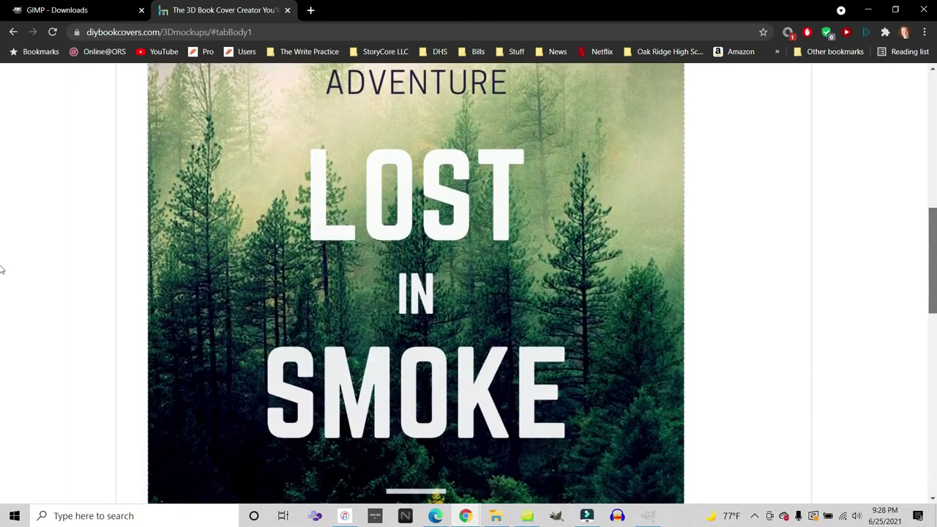
scroll(2, 268, "up", 2)
scroll(1, 297, "down", 4)
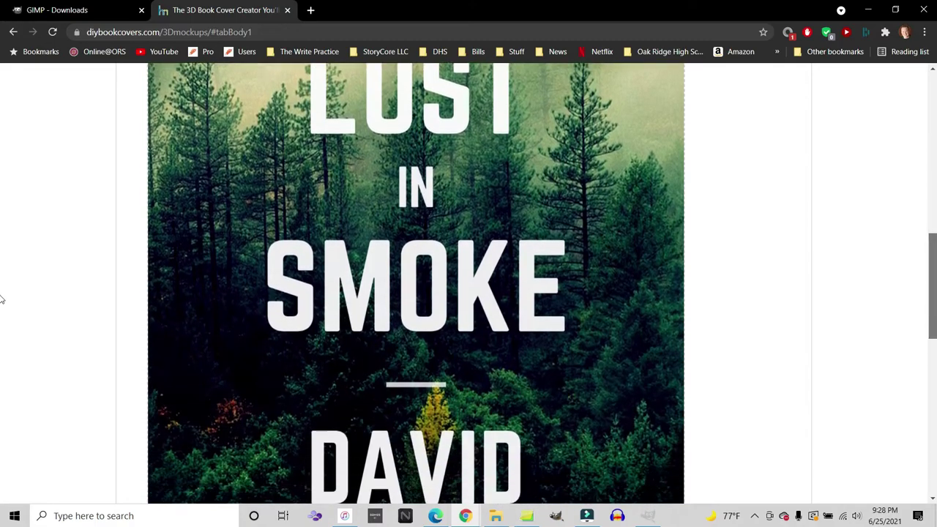
scroll(2, 276, "up", 3)
scroll(2, 276, "up", 5)
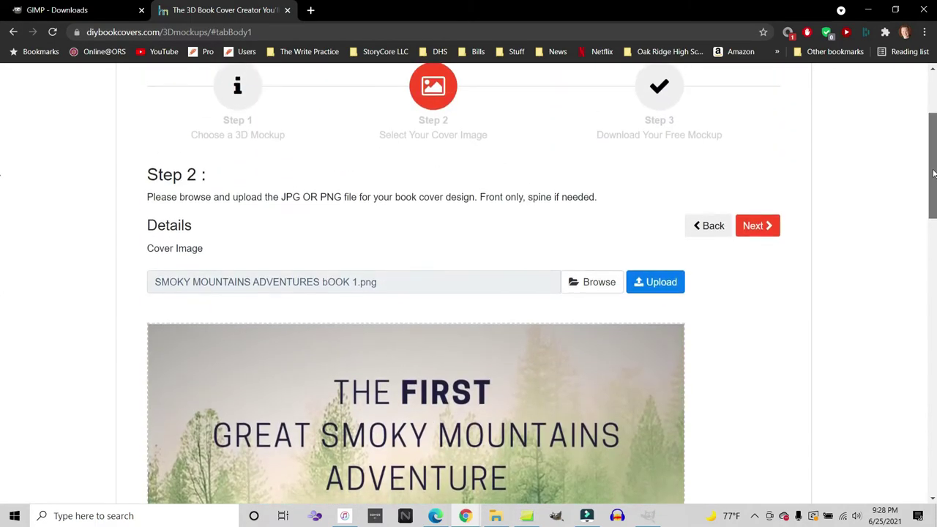
- Advance to Step 3 and highlight the Transparent PNG note in the instructions
left_click(766, 228)
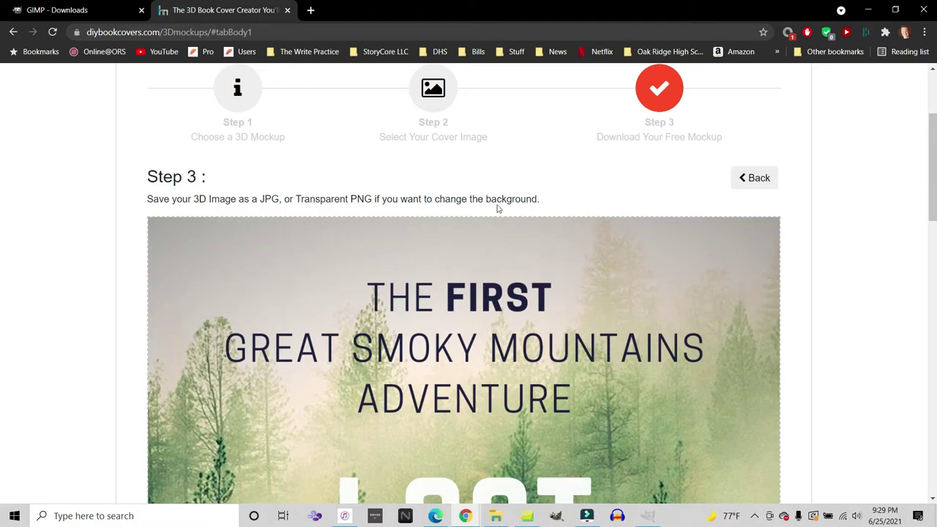
left_click_drag(295, 199, 375, 199)
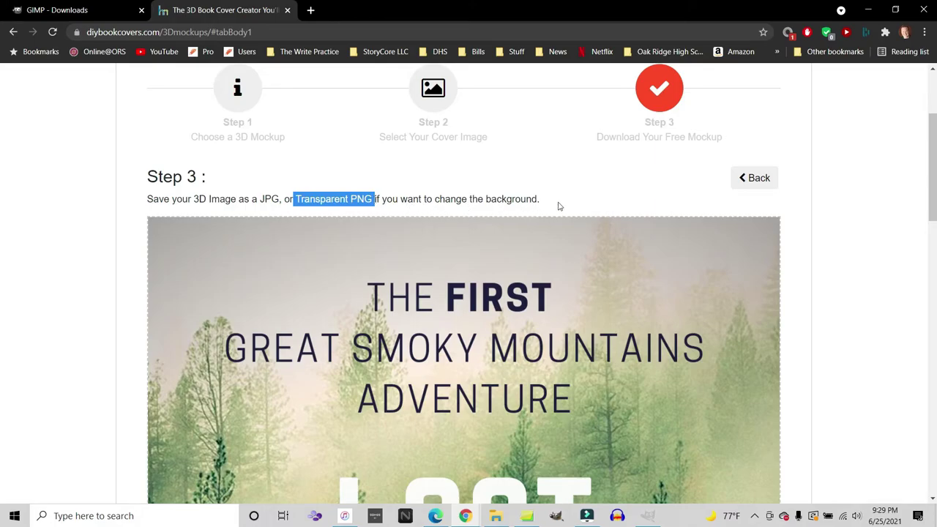
left_click(559, 203)
scroll(560, 209, "down", 5)
scroll(559, 213, "down", 8)
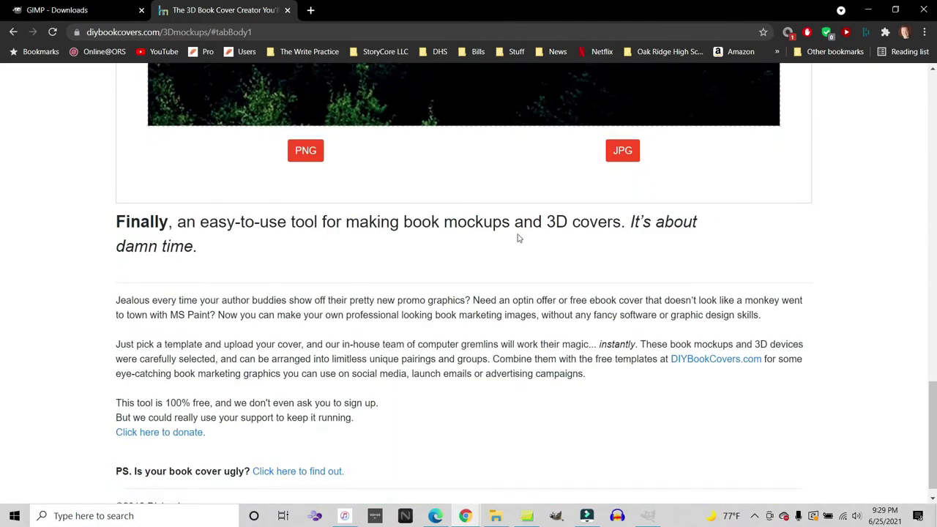
scroll(519, 238, "up", 3)
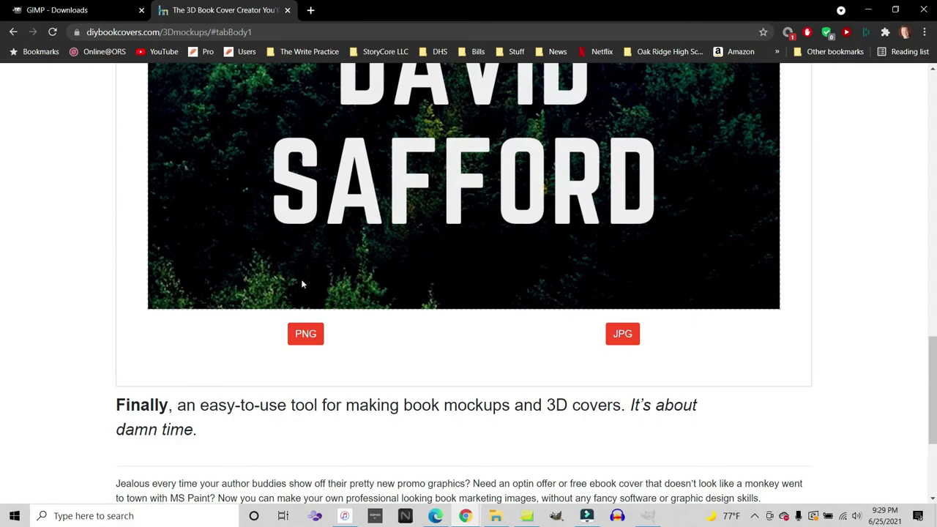
- Download the finished mockup as a PNG and then as a JPG
left_click(306, 335)
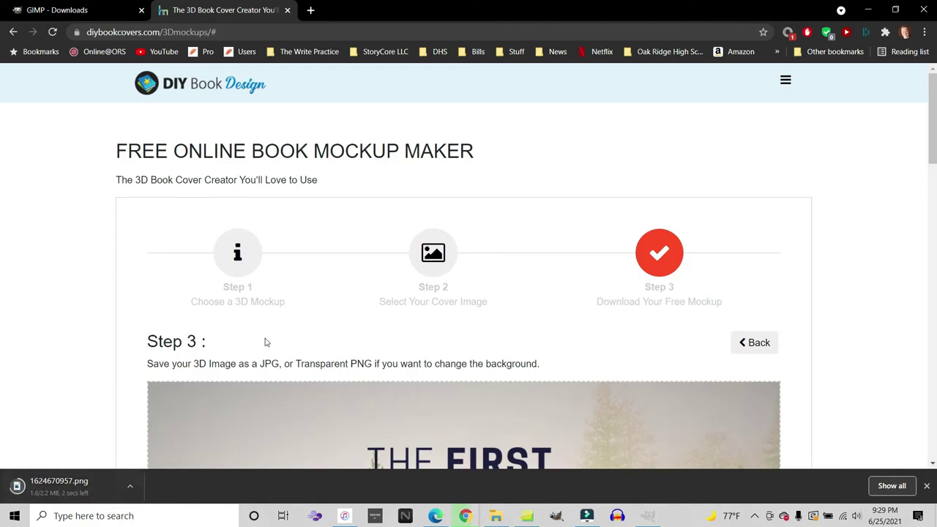
scroll(285, 342, "down", 10)
scroll(286, 347, "down", 3)
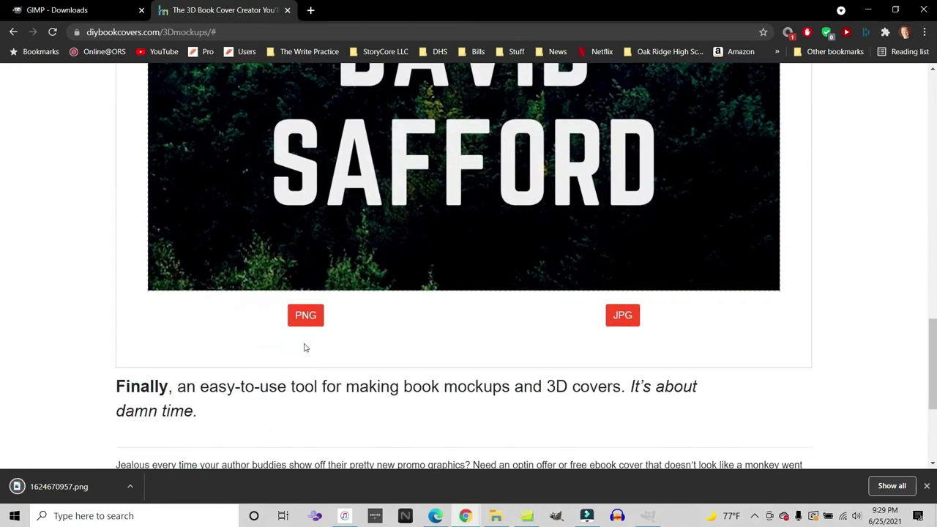
left_click(620, 320)
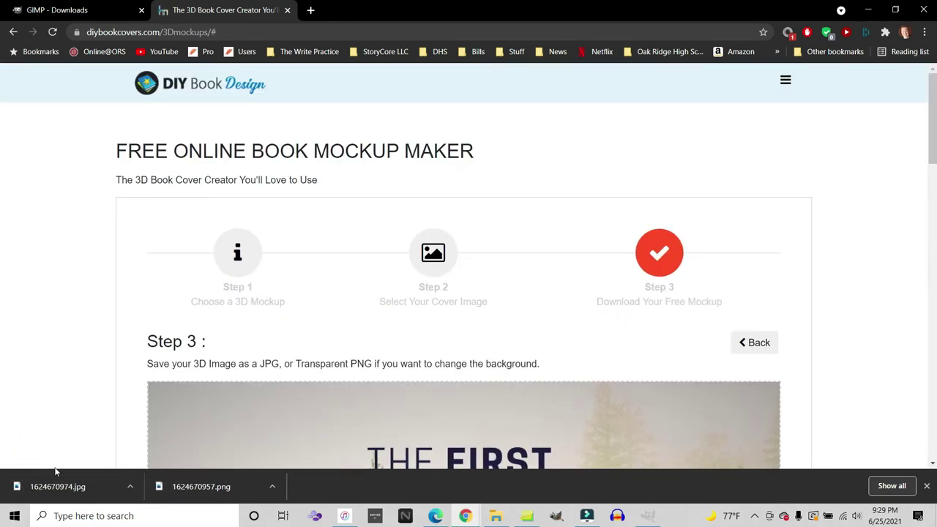
left_click(105, 495)
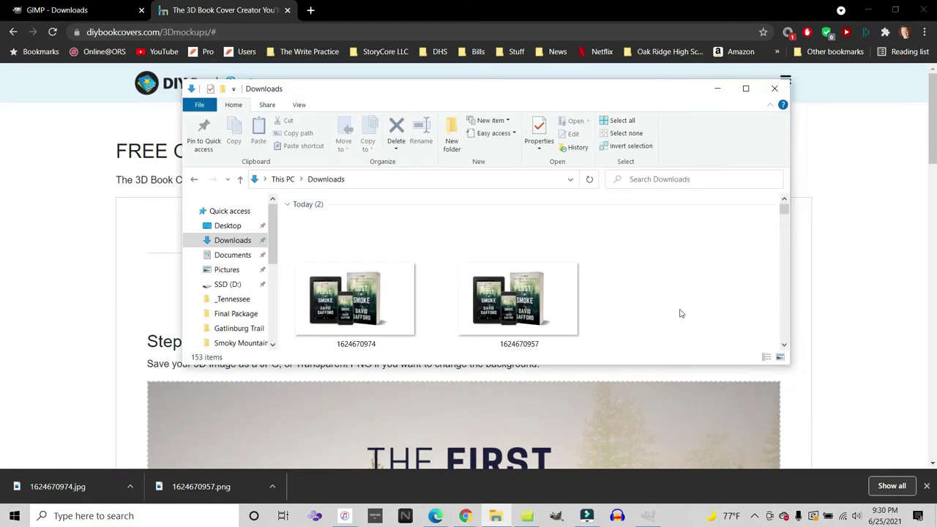
double_click(359, 300)
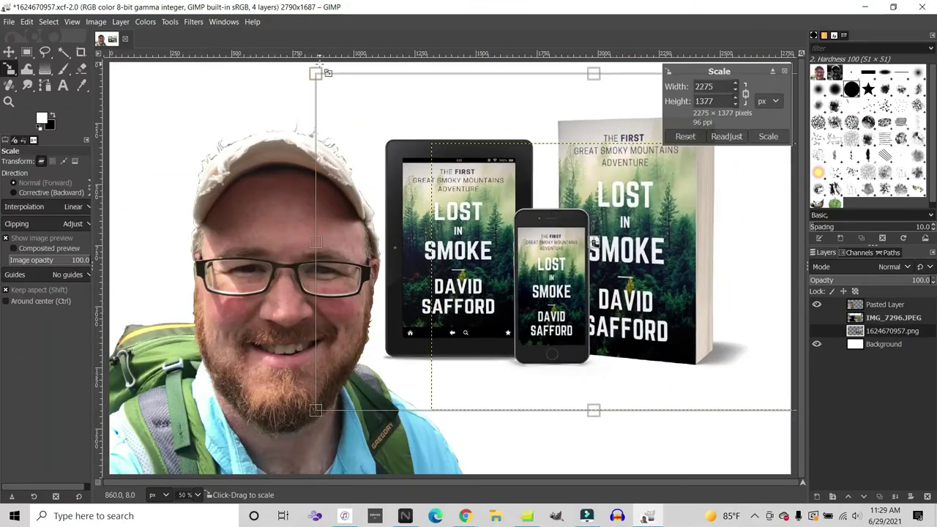
- Apply the mockup layer's smaller size, move it lower, and open the IMG_9131 layer's options
key("Return")
key("m")
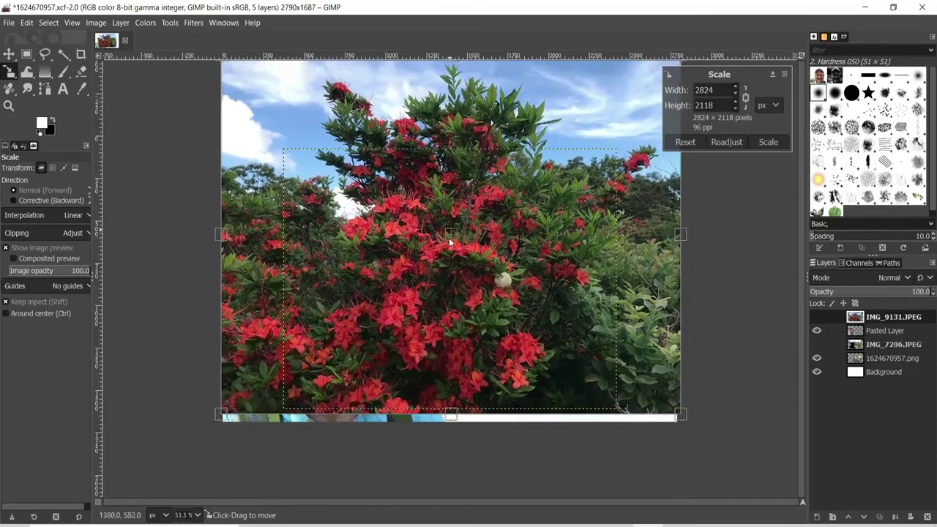
left_click_drag(449, 239, 449, 298)
key("Return")
right_click(880, 316)
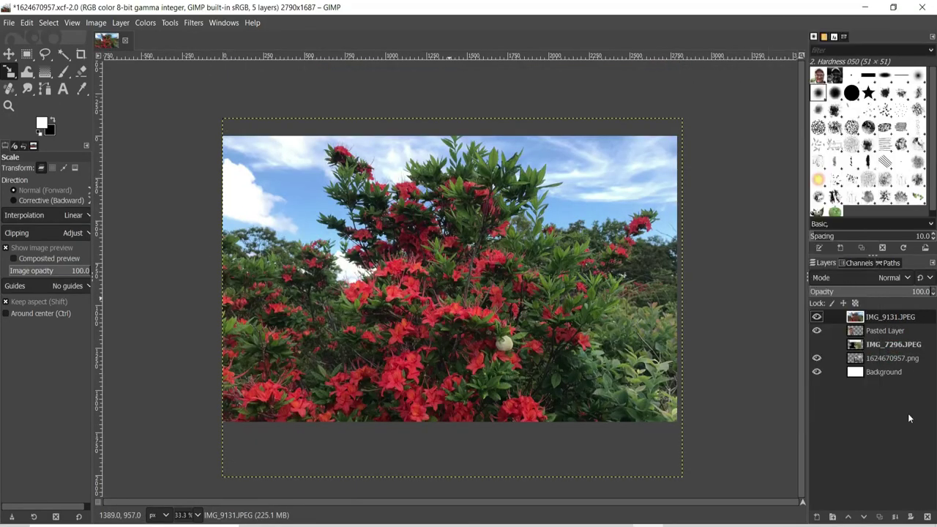